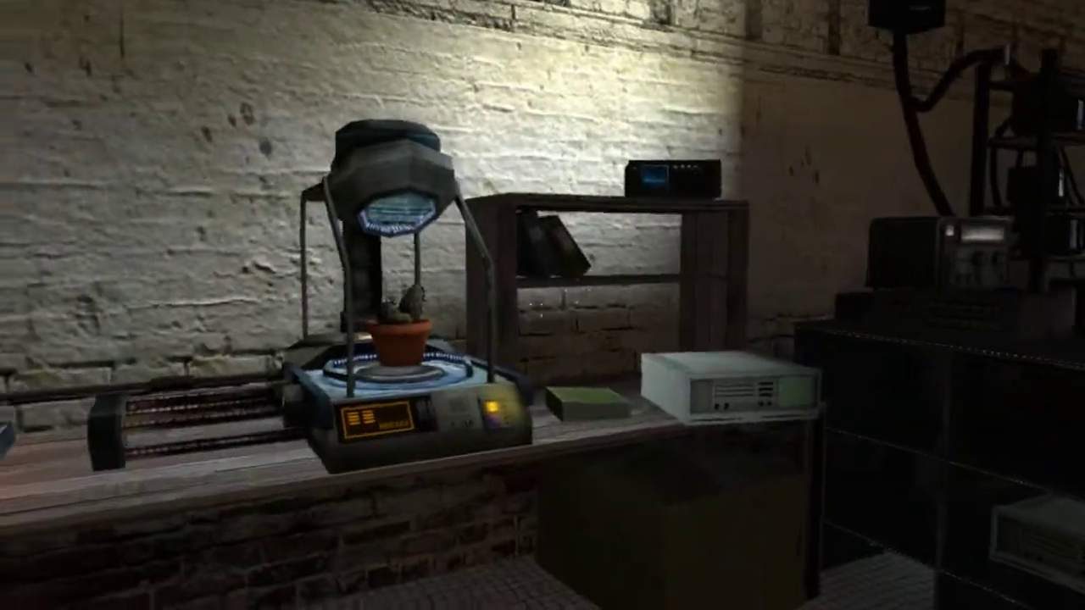
key(w)
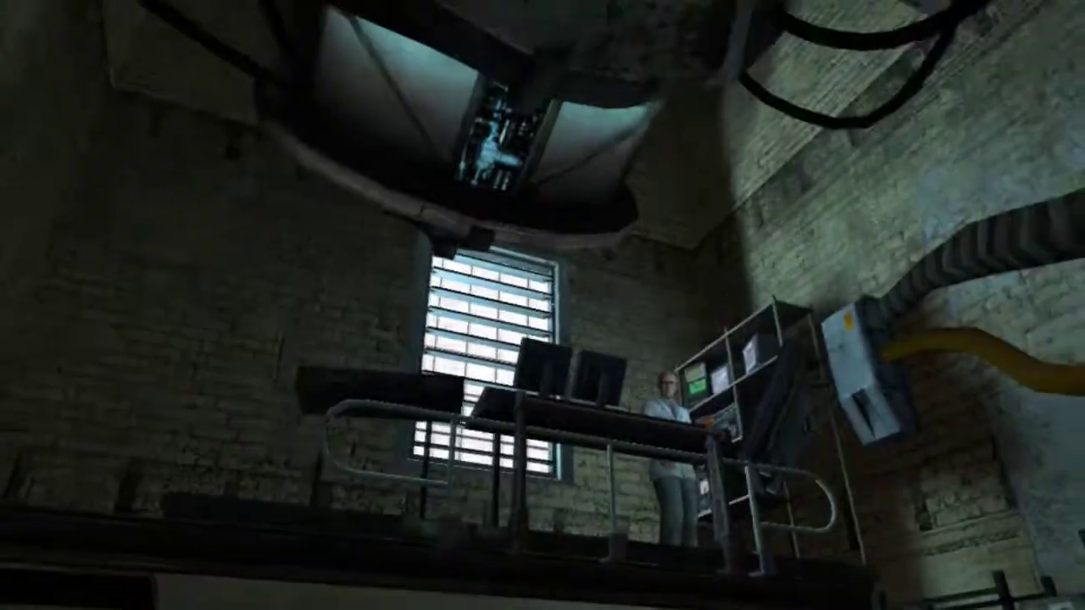
key(w)
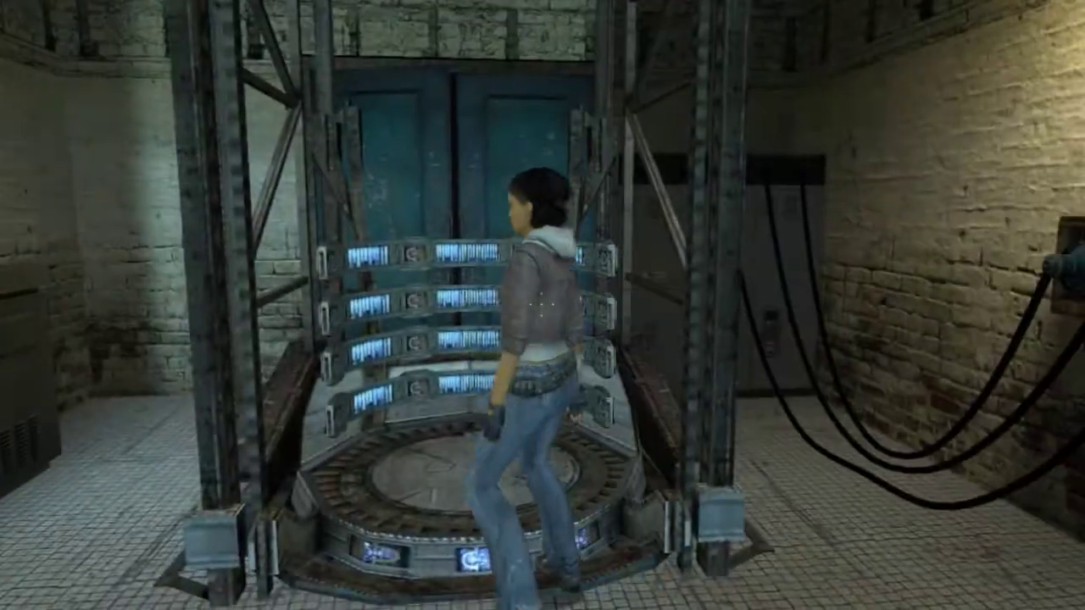
key(w)
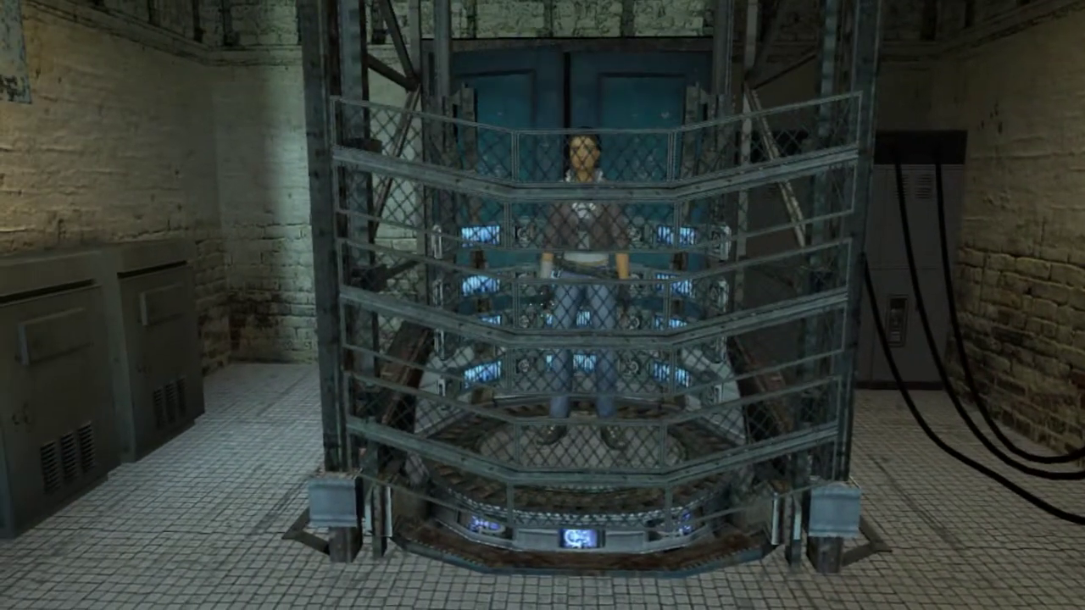
drag(543, 305, 169, 305)
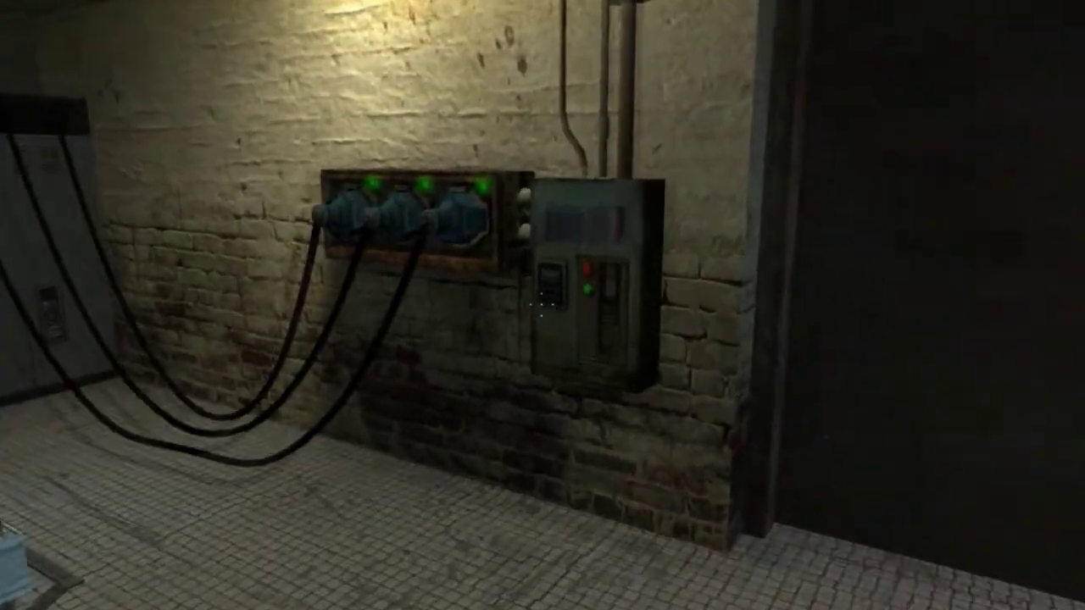
key(w)
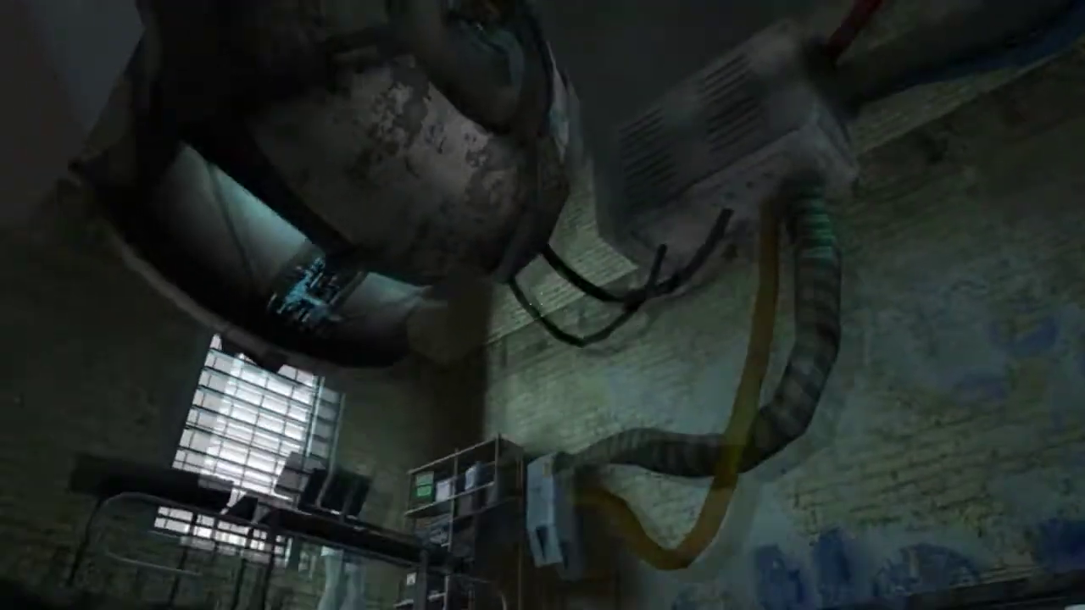
drag(543, 305, 542, 509)
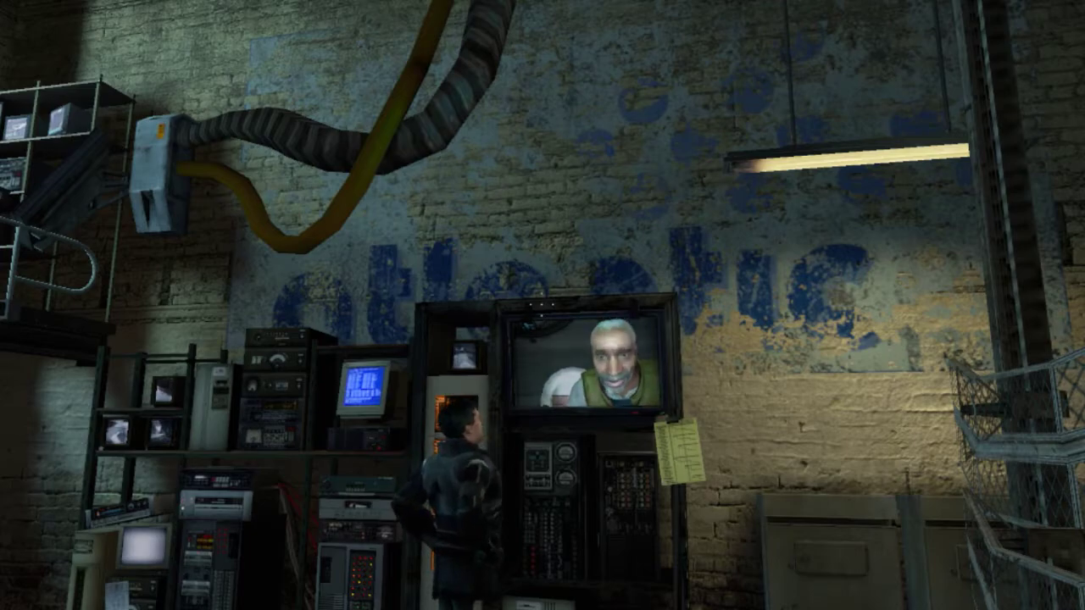
drag(543, 305, 543, 322)
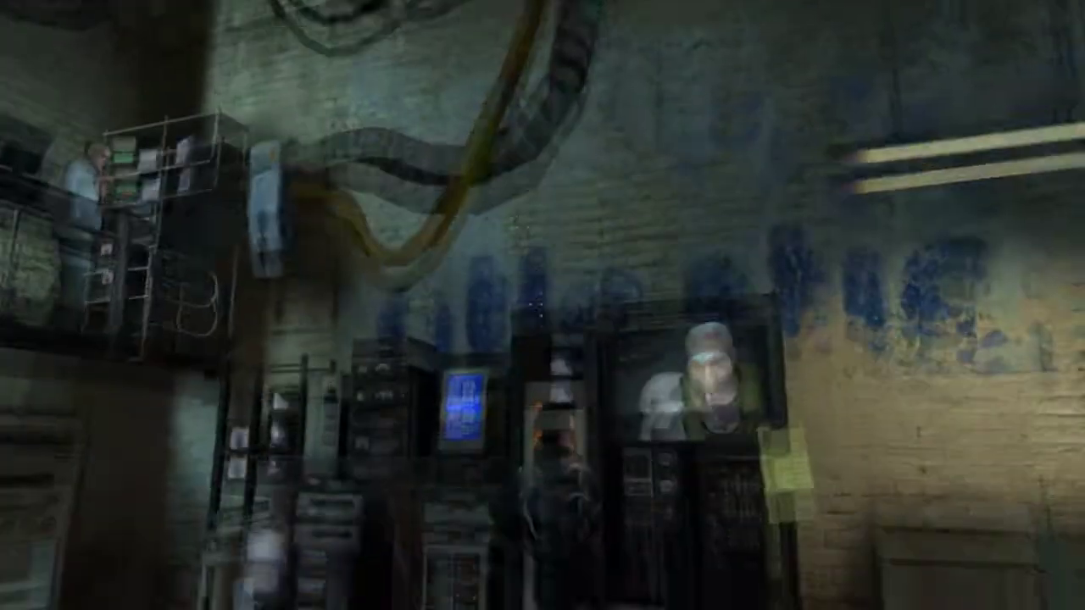